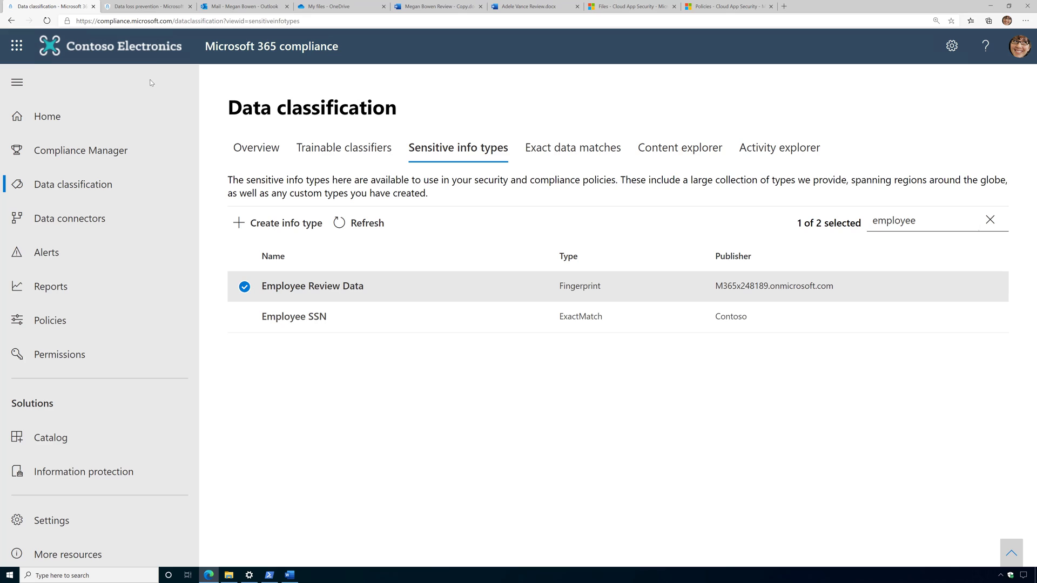
# Switch to the Data loss prevention policies list in Microsoft 365 compliance
pyautogui.hotkey('ctrl', 'Tab')
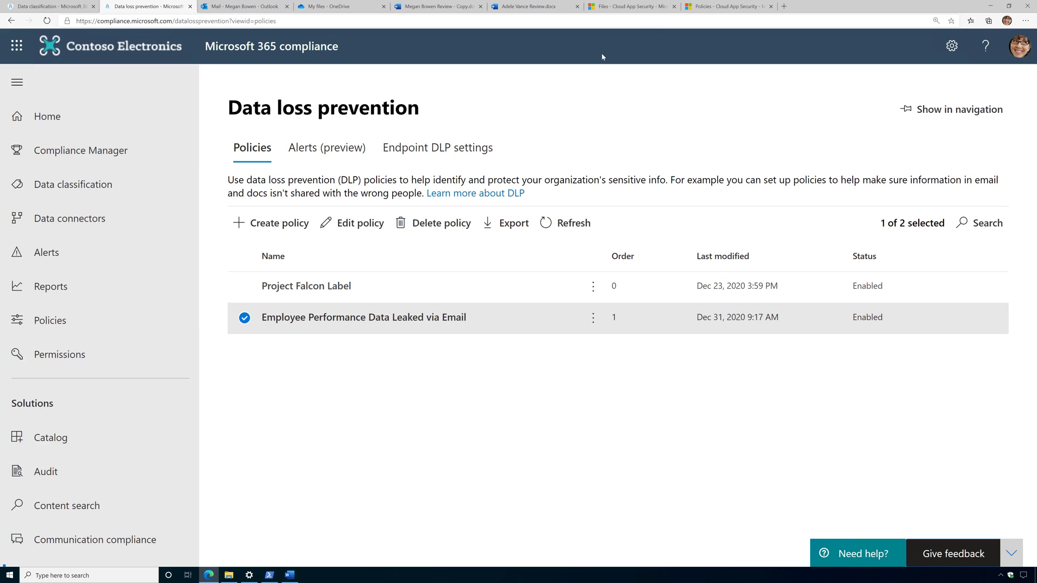
# Filter the Cloud App Security policies list to File policy type, leaving 5 policies
pyautogui.click(726, 6)
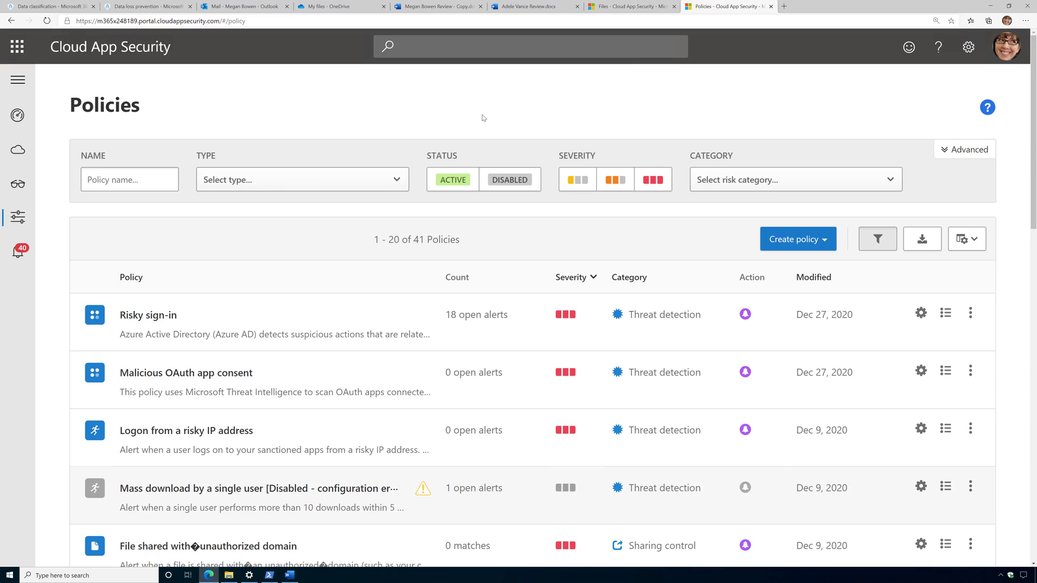
pyautogui.click(365, 189)
pyautogui.click(303, 332)
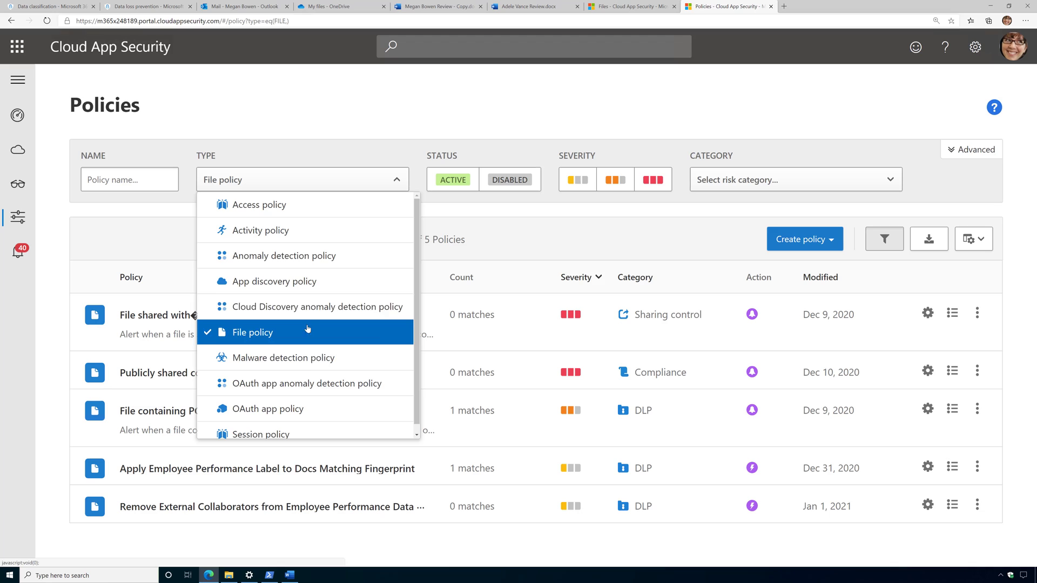
pyautogui.click(312, 140)
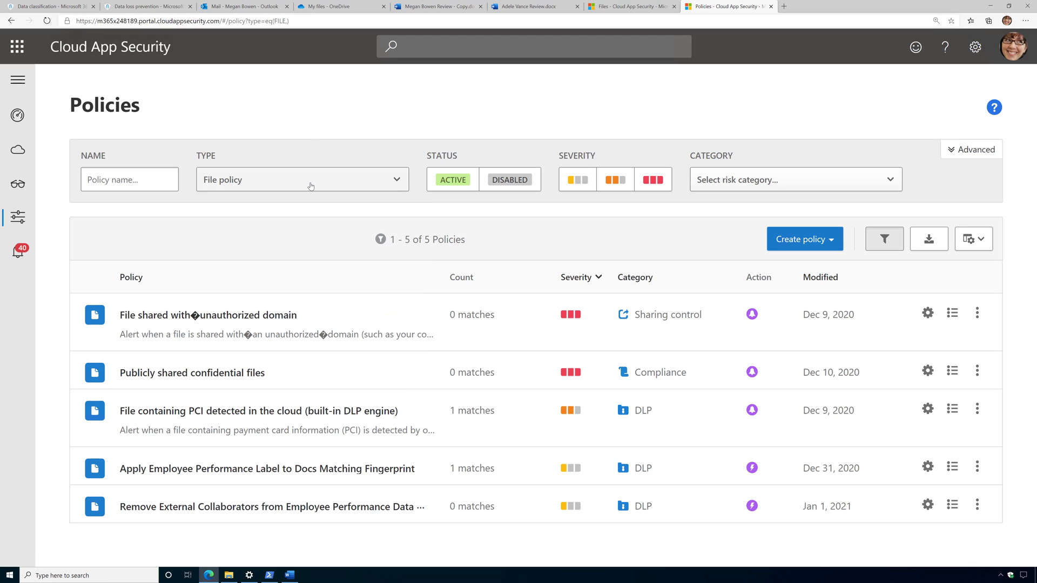
# Open the Apply Employee Performance Label to Docs Matching Fingerprint policy and view its 7 selected apps
pyautogui.click(294, 469)
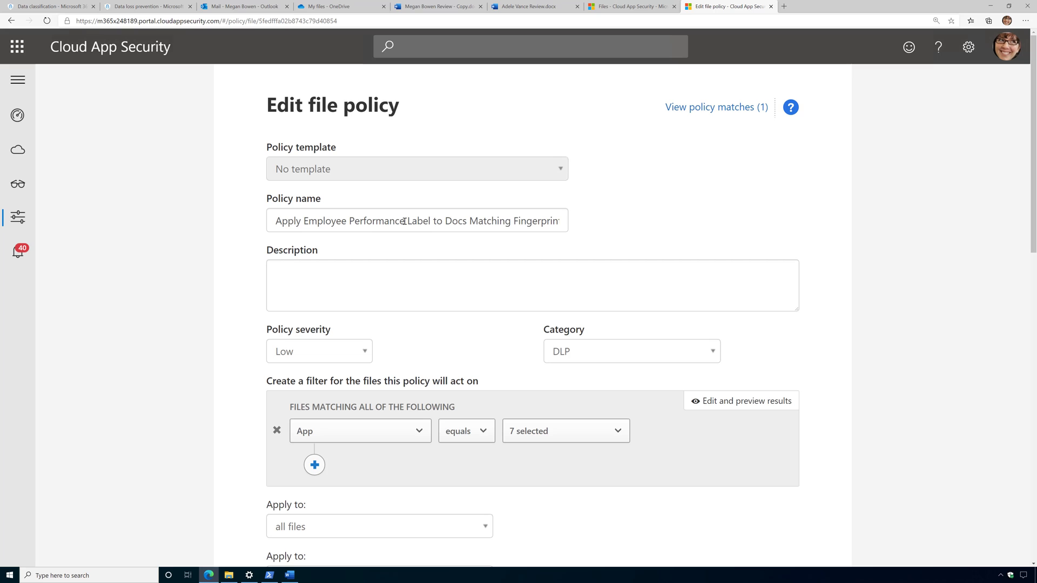
pyautogui.moveTo(464, 222); pyautogui.dragTo(590, 222)
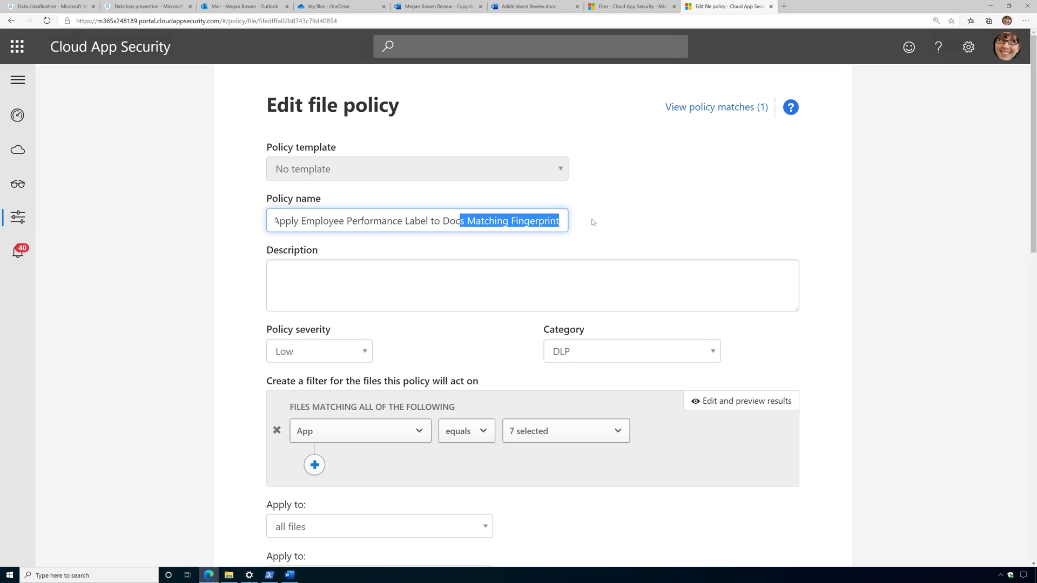
pyautogui.click(590, 222)
pyautogui.scroll(-1, 622, 228)
pyautogui.scroll(-1, 622, 228)
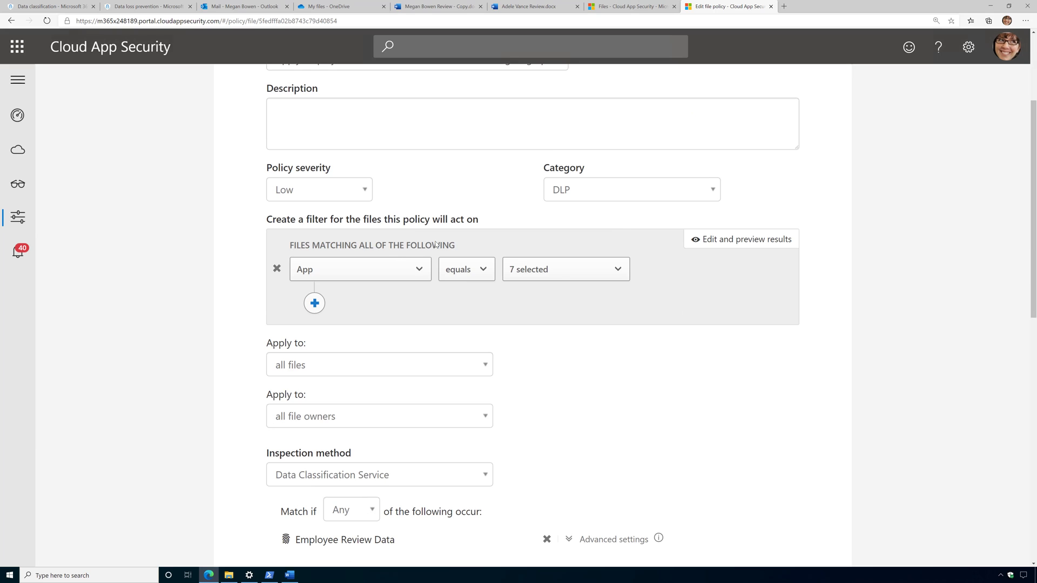
pyautogui.click(570, 270)
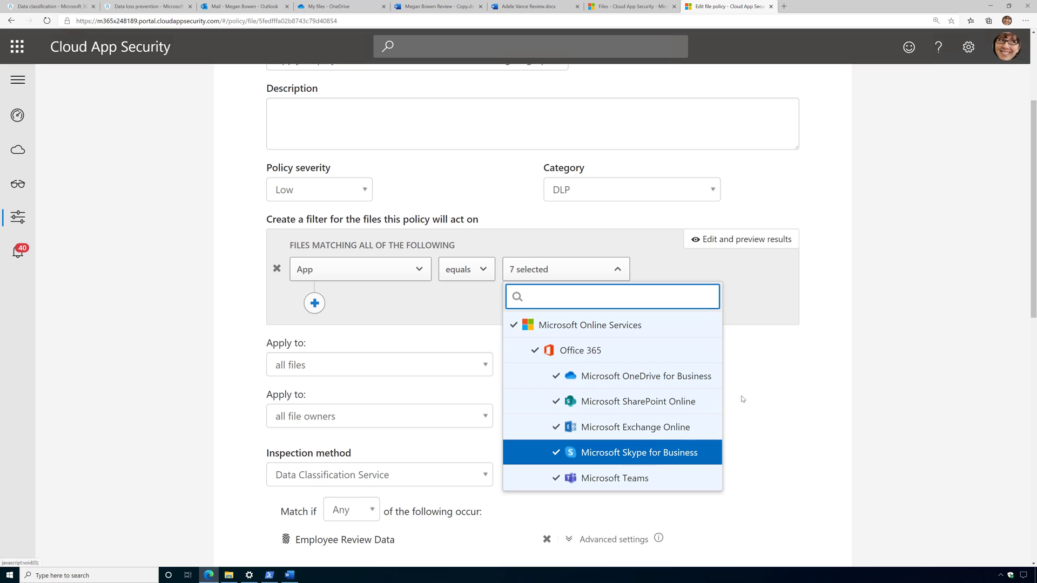
# Keep Data Classification Service as the policy's inspection method
pyautogui.click(874, 321)
pyautogui.scroll(-1, 659, 359)
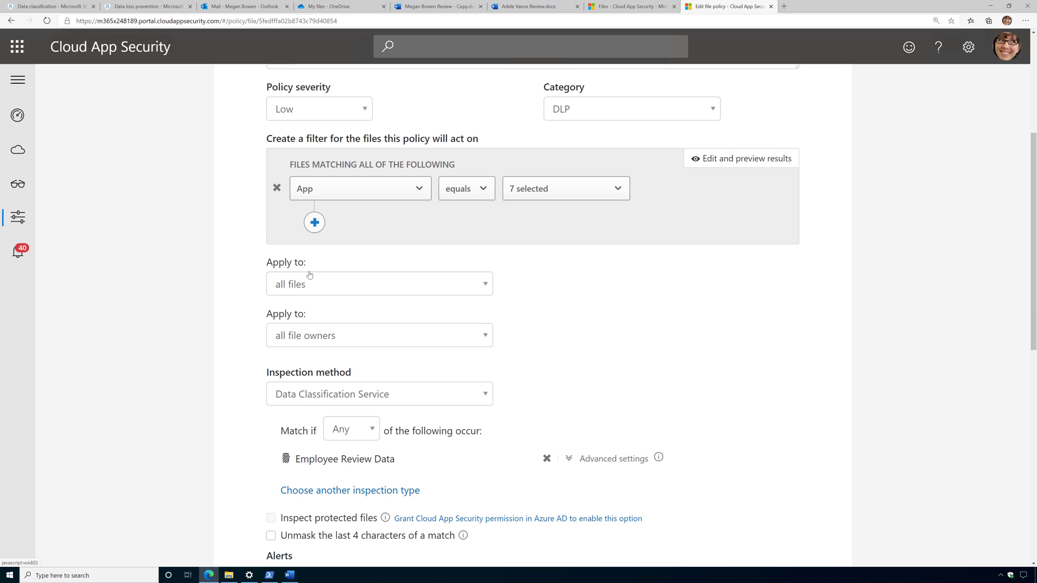
pyautogui.click(458, 398)
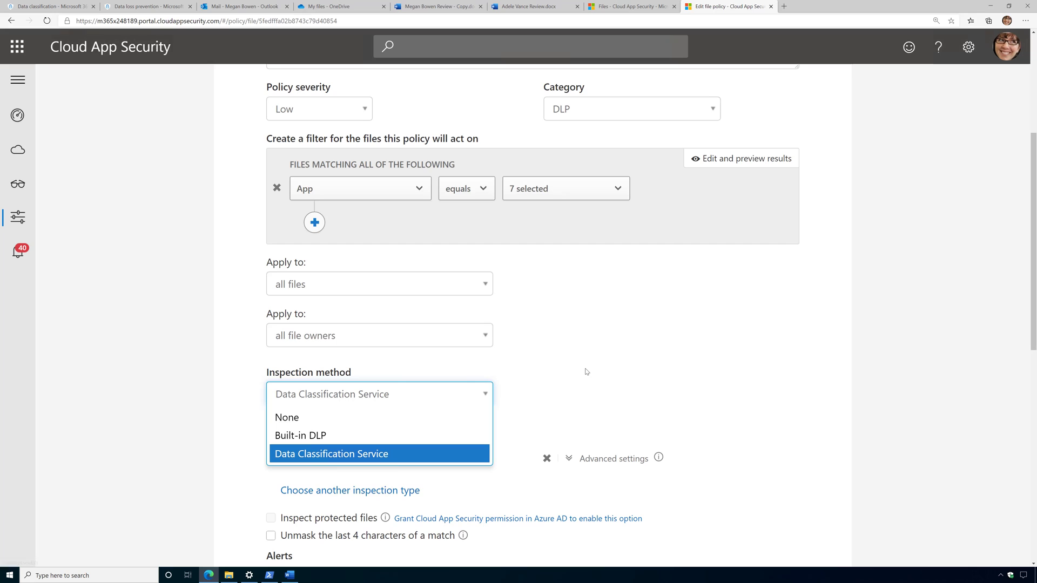
pyautogui.click(433, 462)
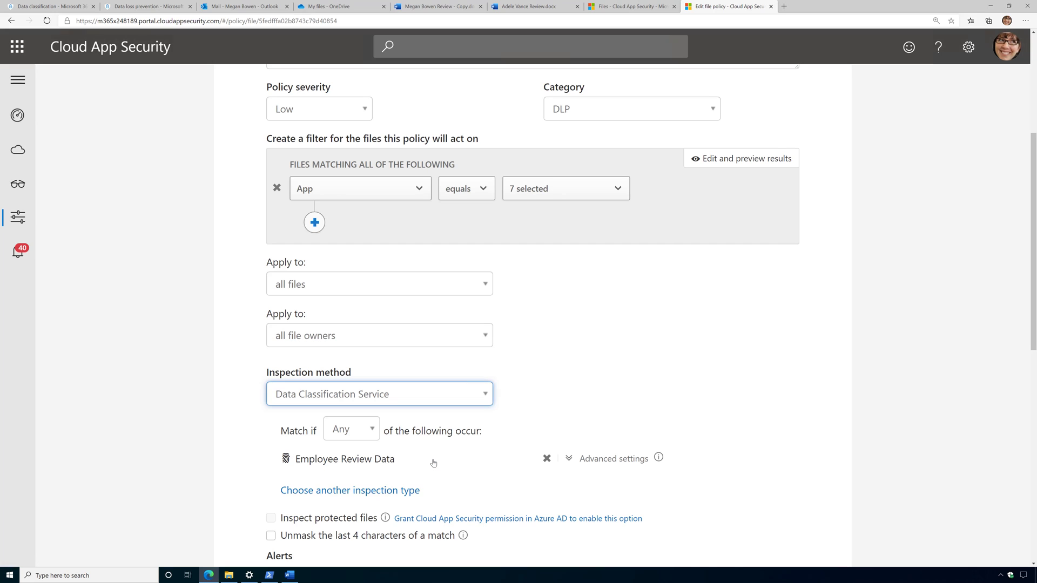
# Add Fingerprint inspection for Employee Review Data and show its 75–100% match accuracy settings
pyautogui.click(385, 491)
pyautogui.click(386, 495)
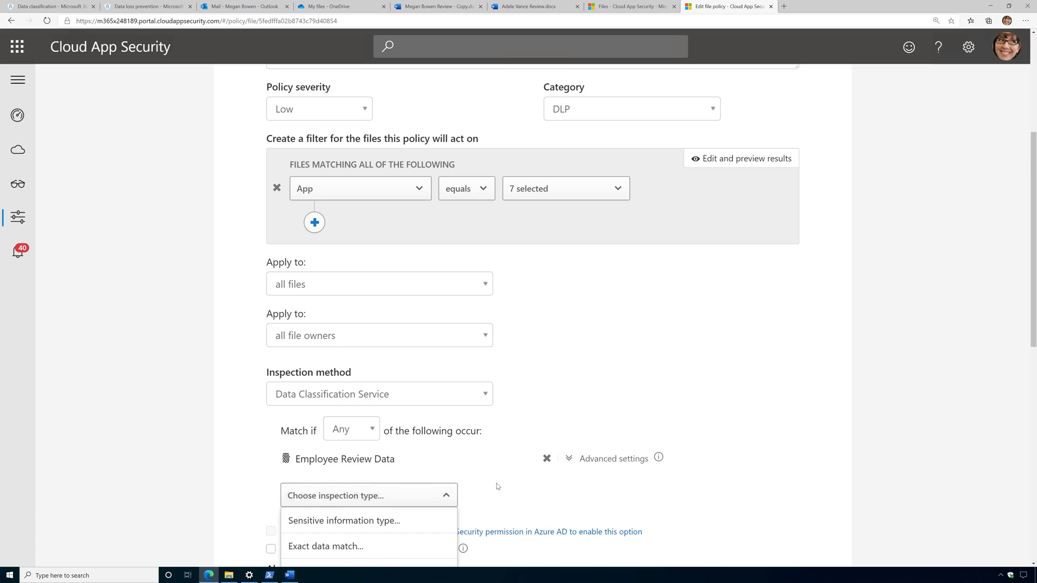
pyautogui.scroll(-3, 402, 432)
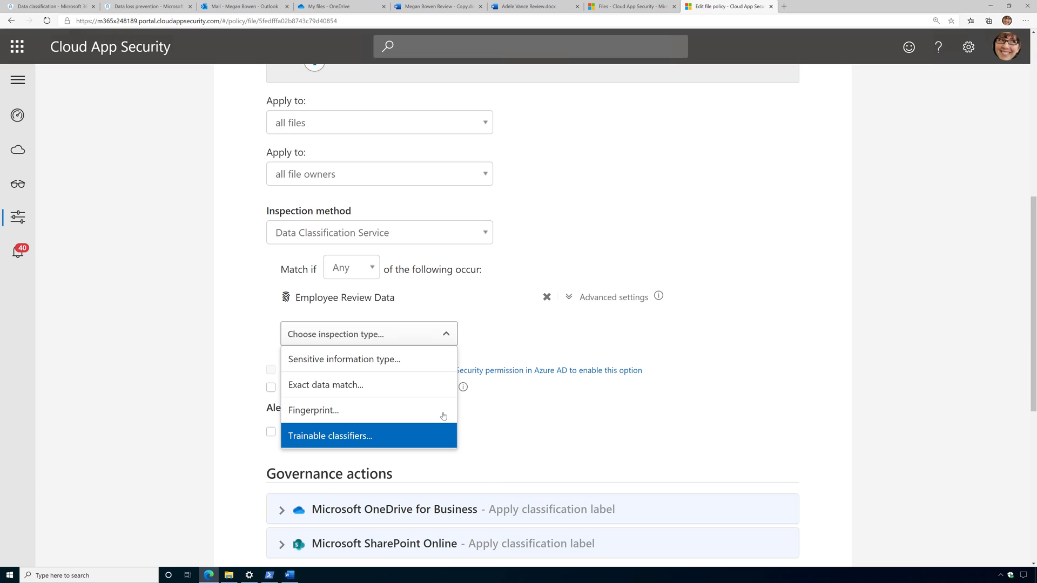
pyautogui.click(321, 416)
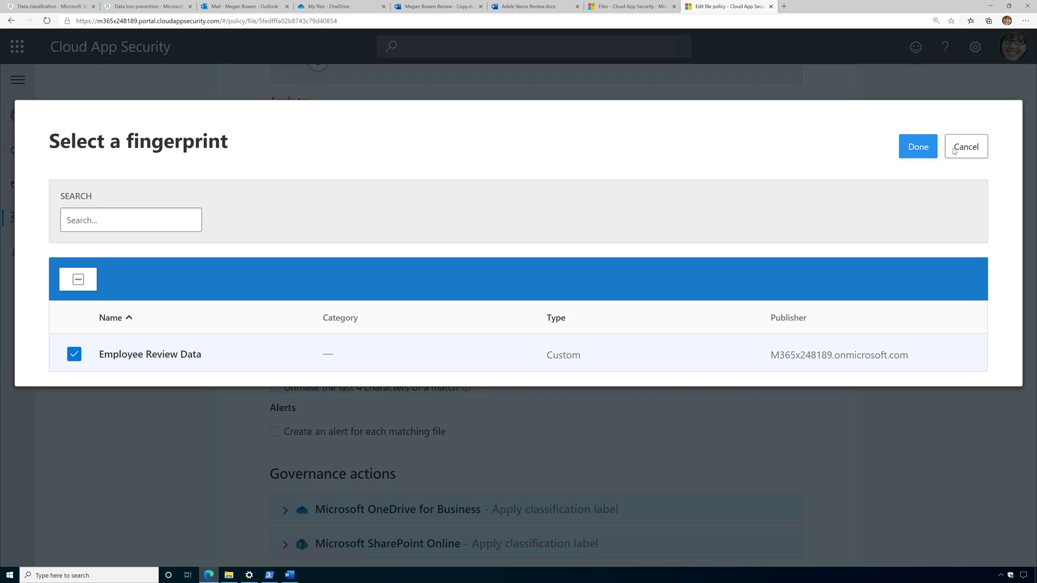
pyautogui.click(932, 154)
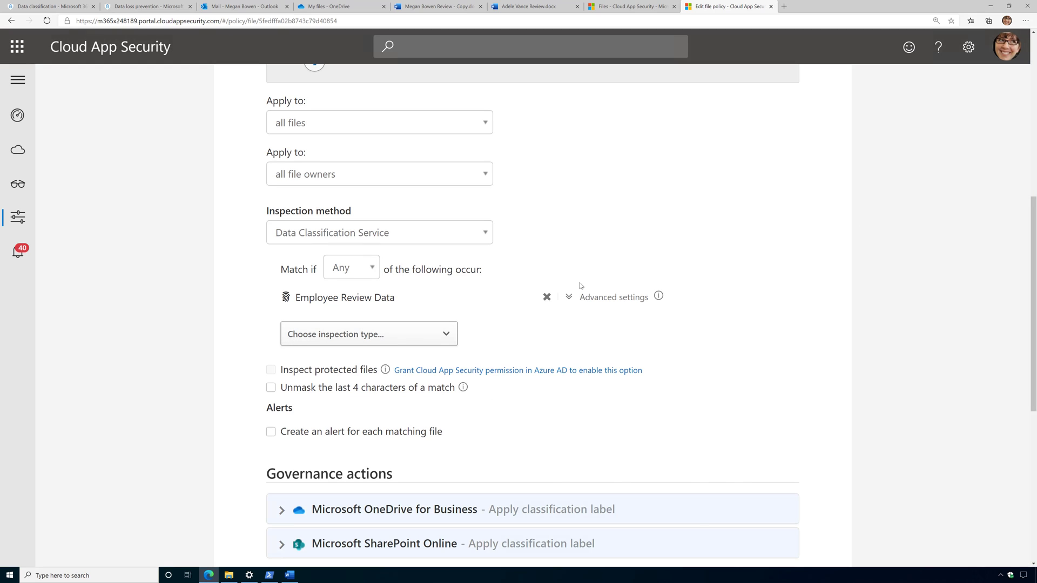
pyautogui.click(591, 298)
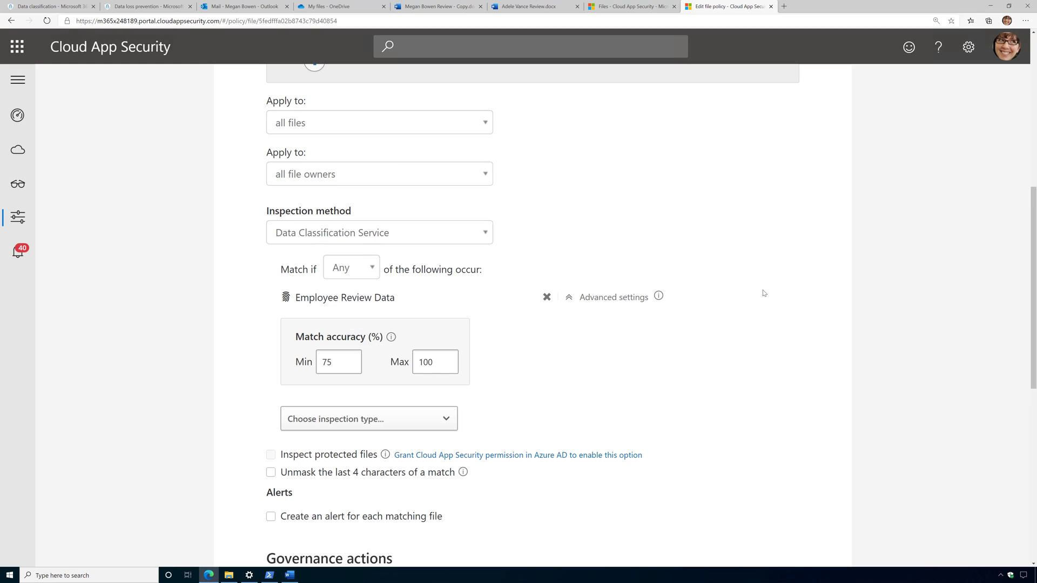
pyautogui.scroll(-3, 763, 293)
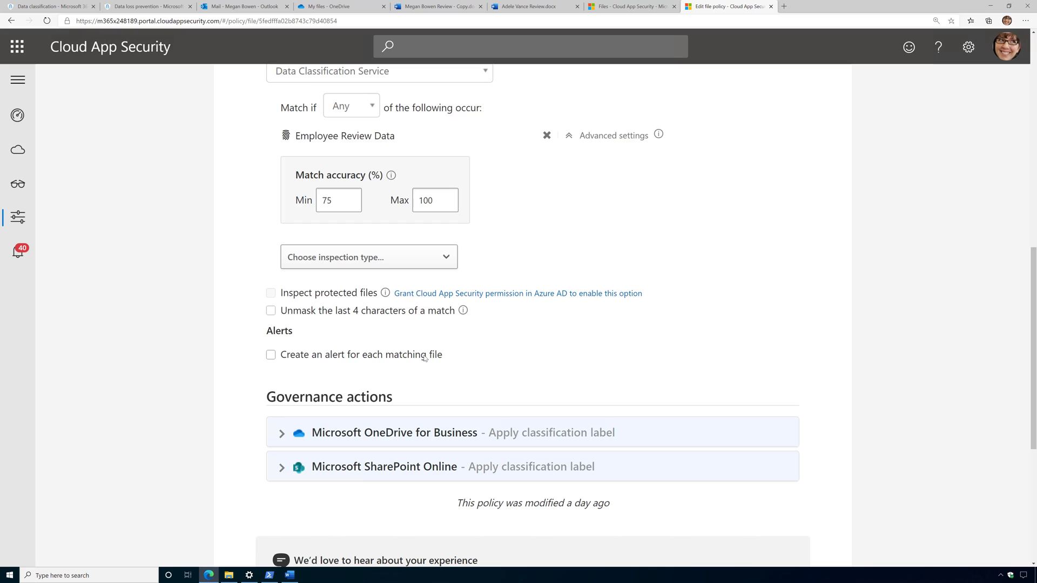
# Review the inspection settings and OneDrive governance actions, leaving the inspection type unchanged
pyautogui.click(394, 433)
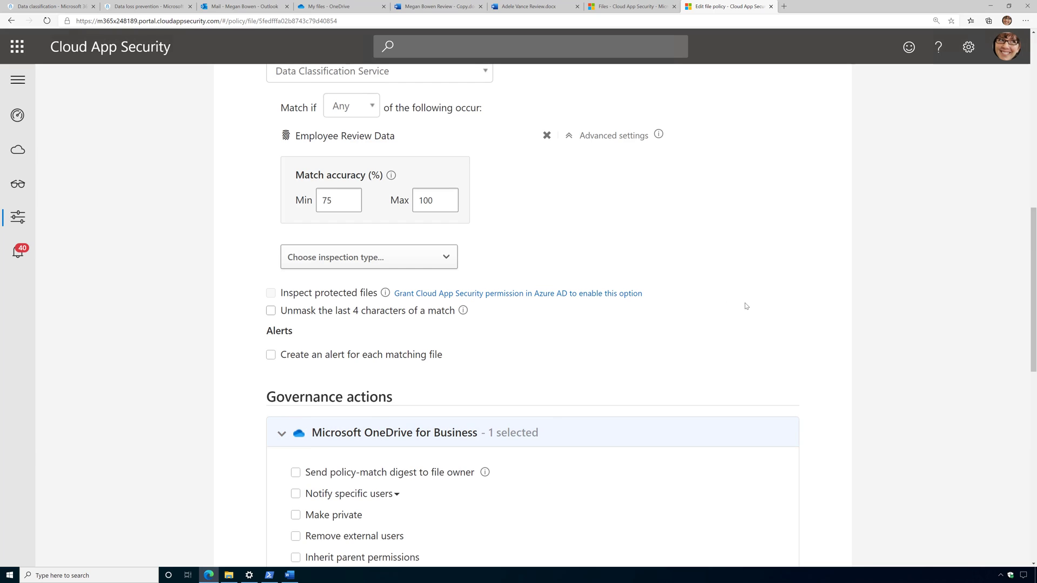
pyautogui.scroll(-4, 745, 305)
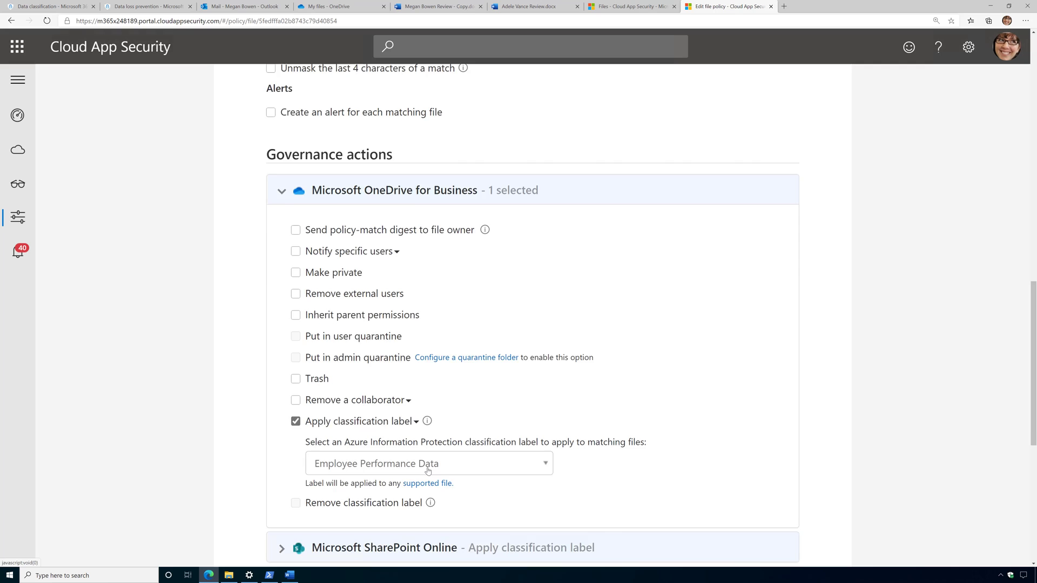
pyautogui.scroll(8, 427, 470)
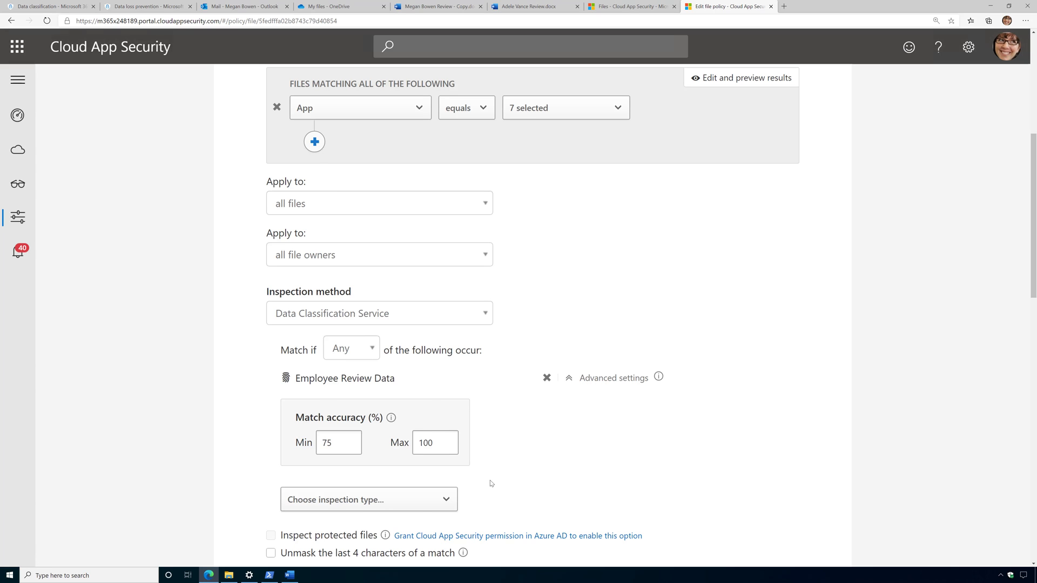
pyautogui.scroll(-10, 491, 482)
pyautogui.scroll(7, 451, 308)
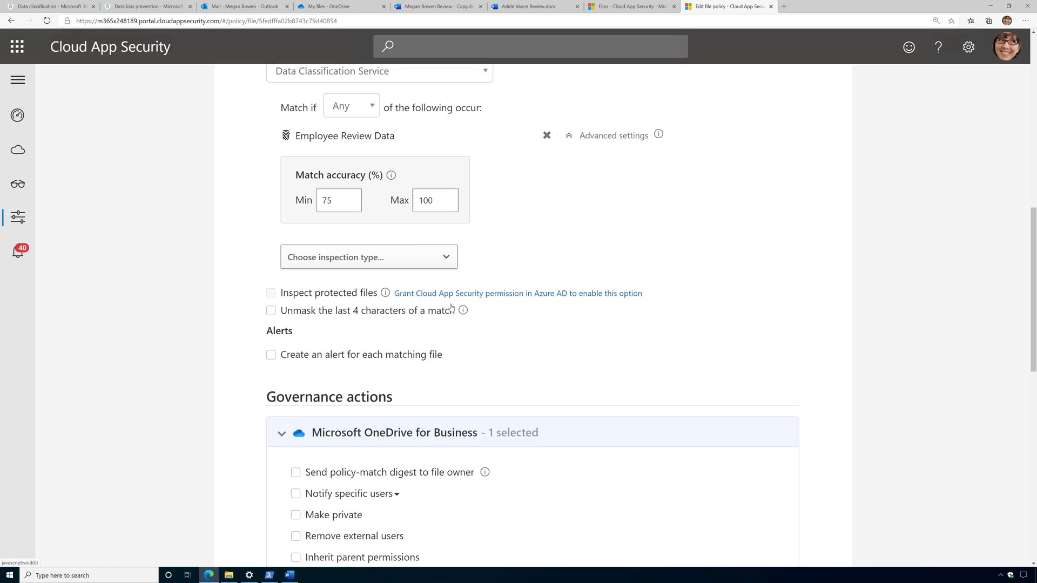
pyautogui.click(408, 260)
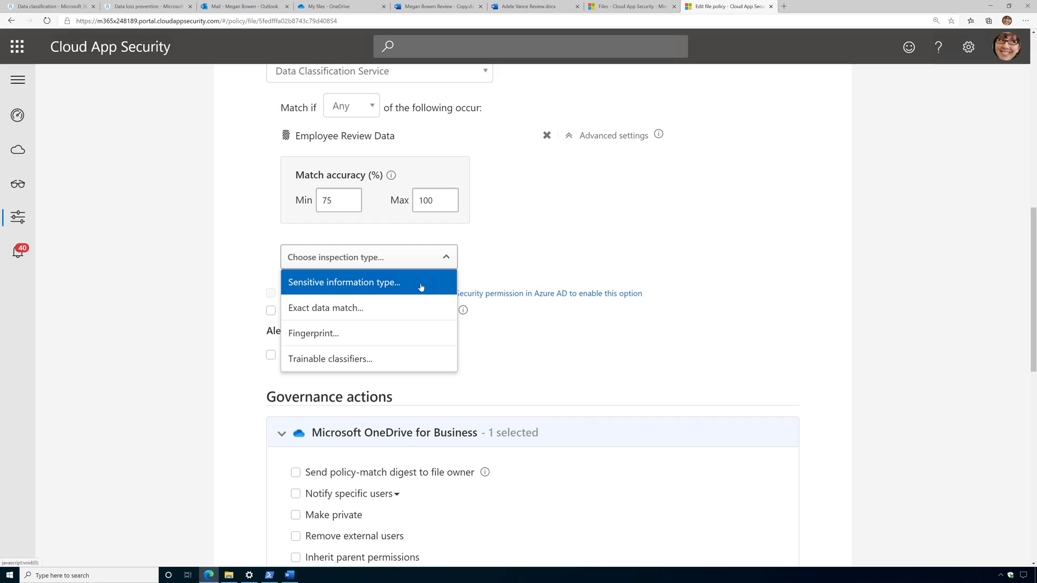
pyautogui.click(810, 265)
pyautogui.scroll(7, 812, 264)
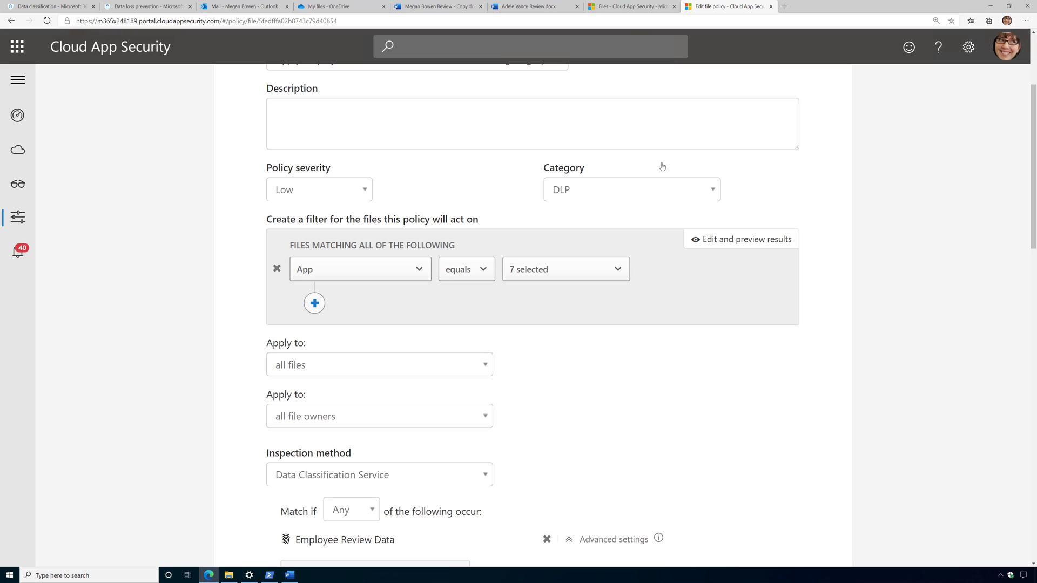
# Check the review copy's Employee Performance Data label on the Files page, glancing at OneDrive files
pyautogui.click(629, 7)
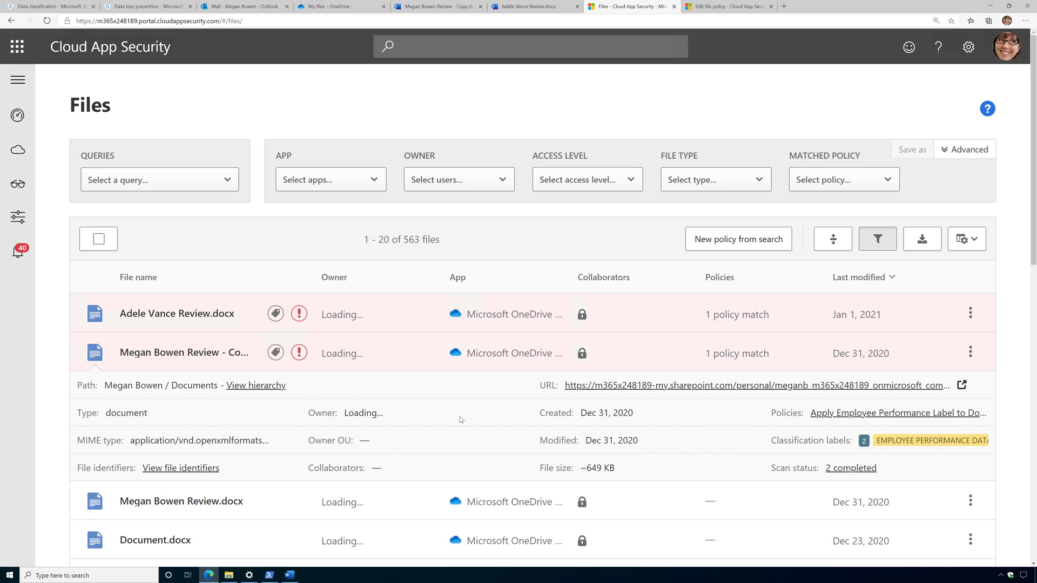
pyautogui.moveTo(299, 355)
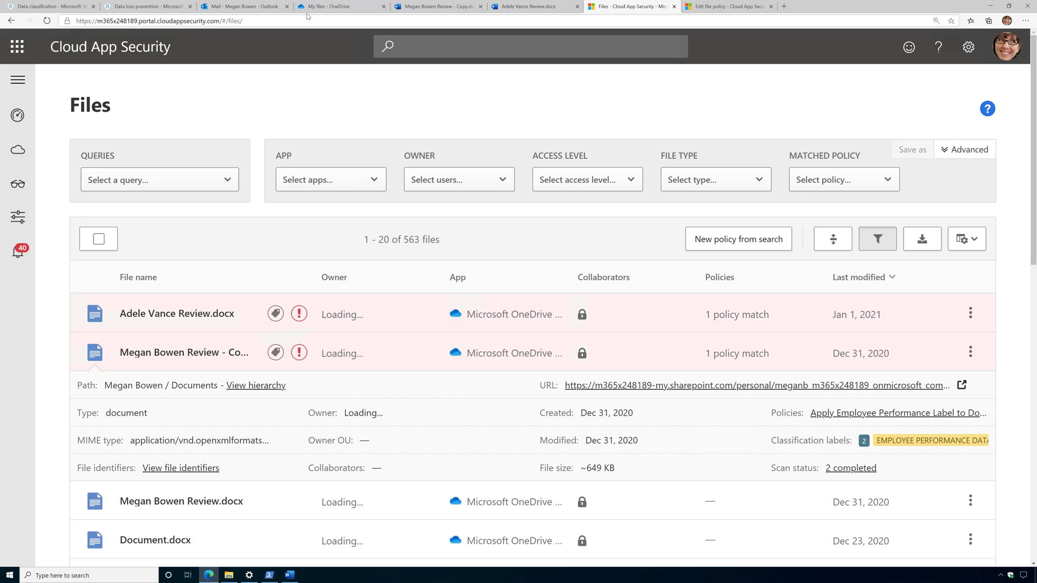
pyautogui.click(331, 8)
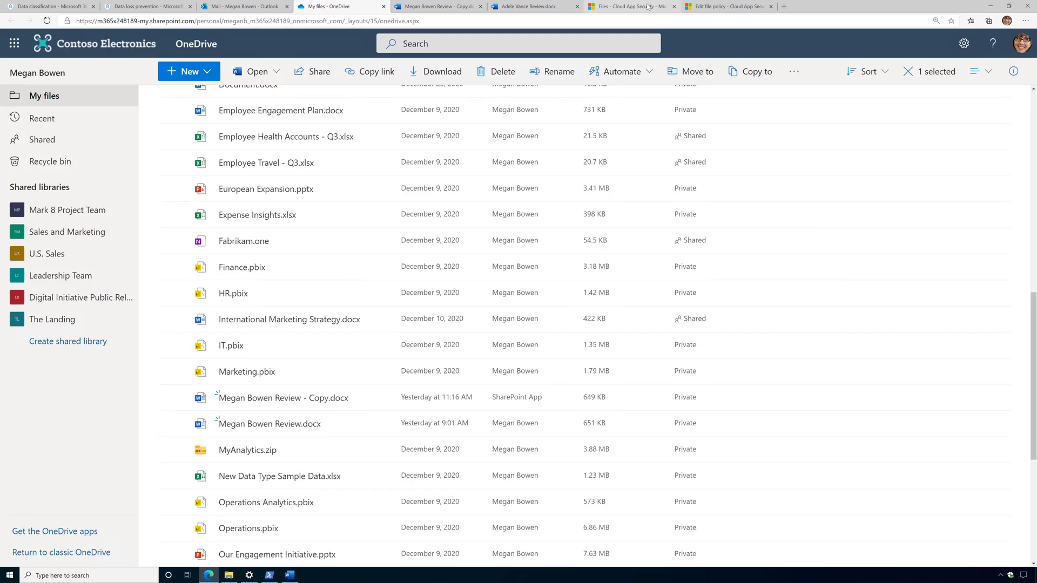
pyautogui.click(629, 7)
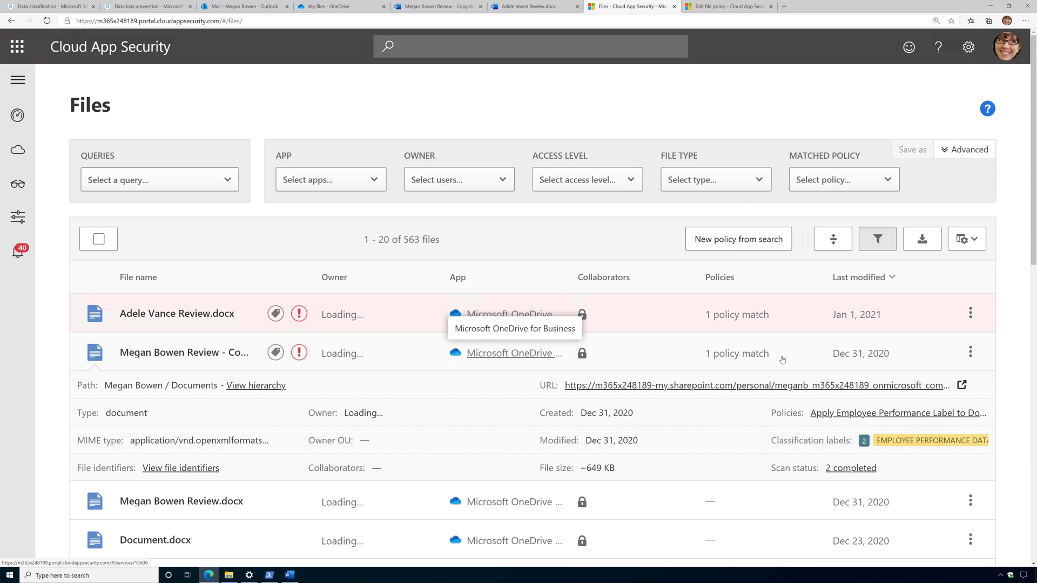
# Dismiss the review copy's actions menu and return to the Edit file policy page
pyautogui.click(971, 352)
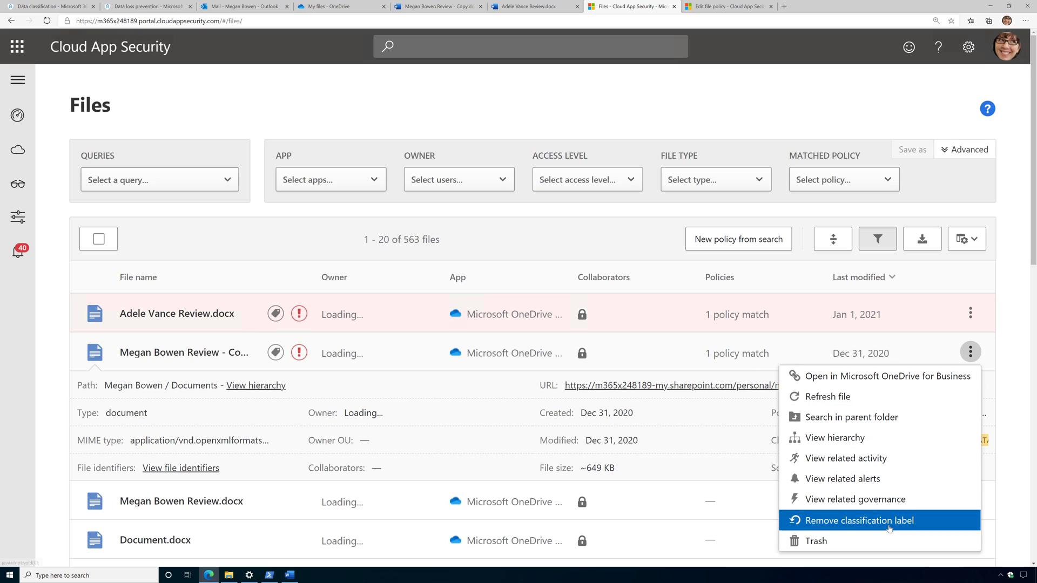
pyautogui.click(1010, 346)
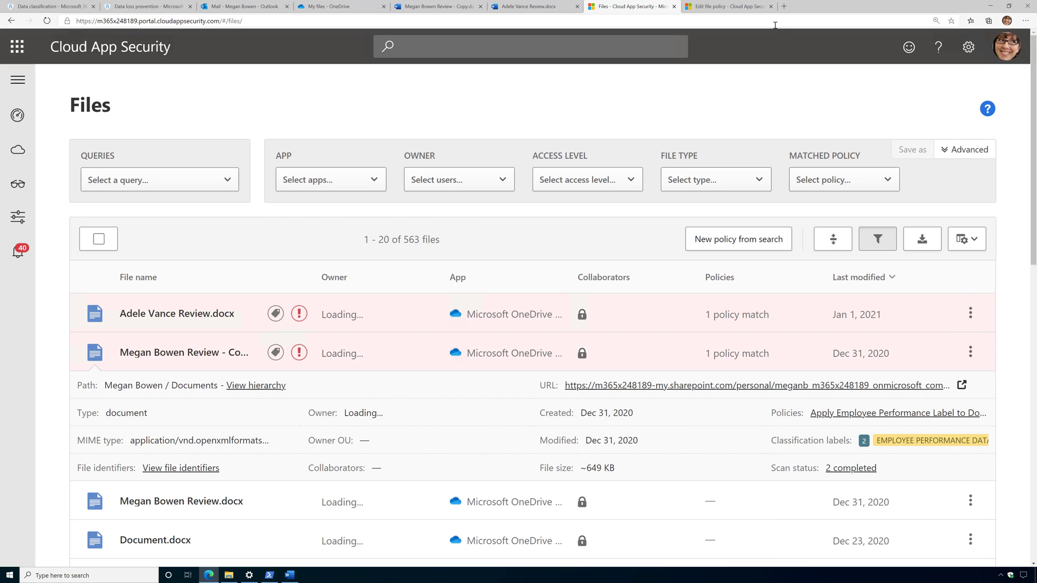
pyautogui.hotkey('ctrl', 'Tab')
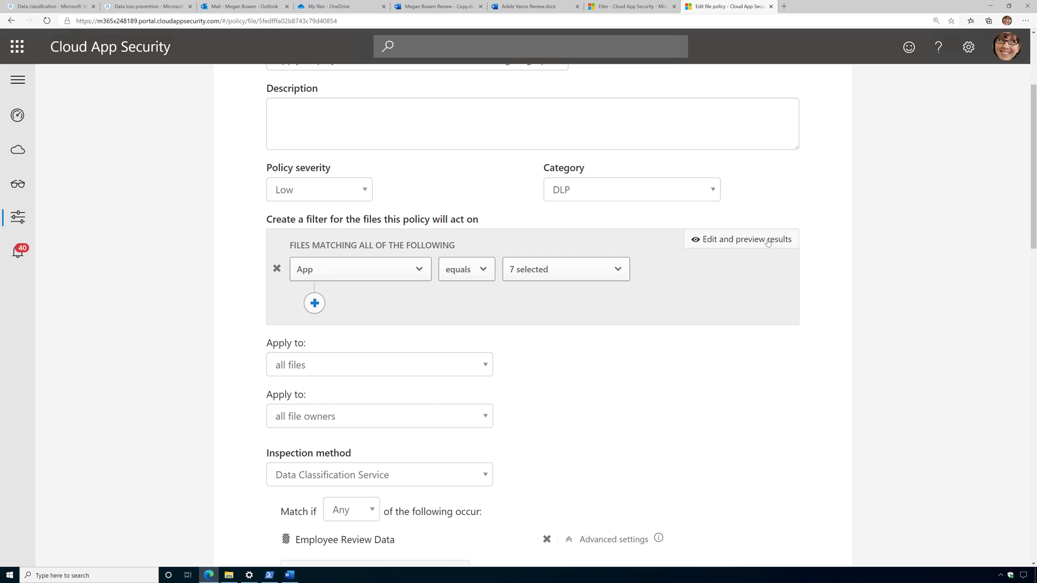
# Add an Access level filter matching External and Public files
pyautogui.click(314, 304)
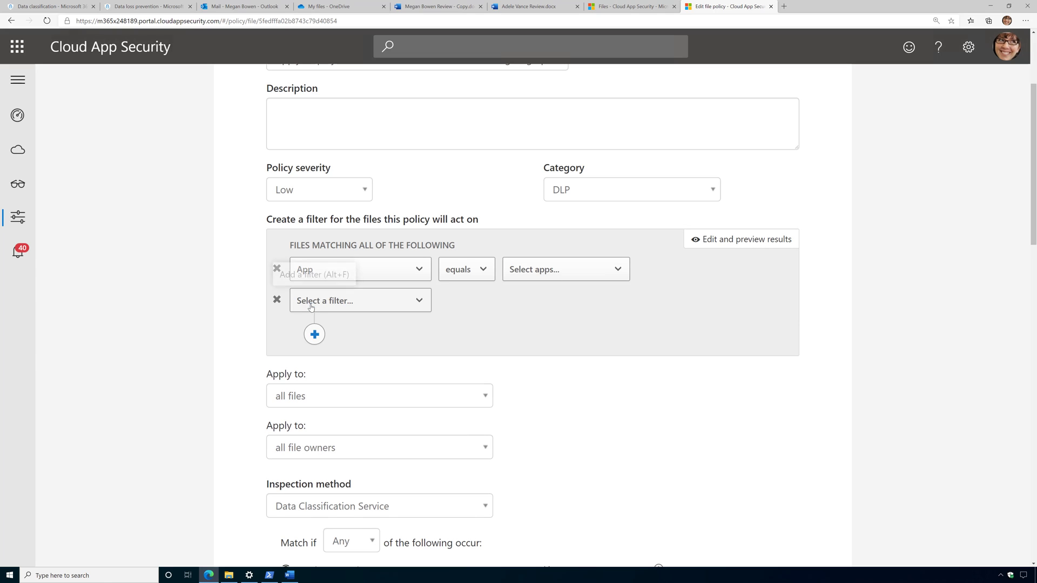
pyautogui.click(324, 300)
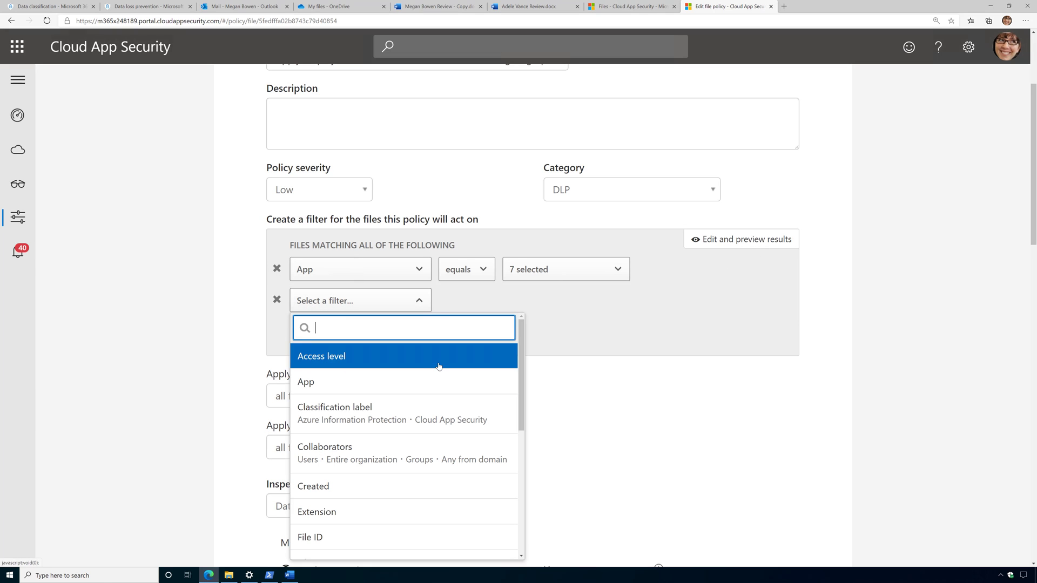
pyautogui.click(440, 360)
pyautogui.click(640, 393)
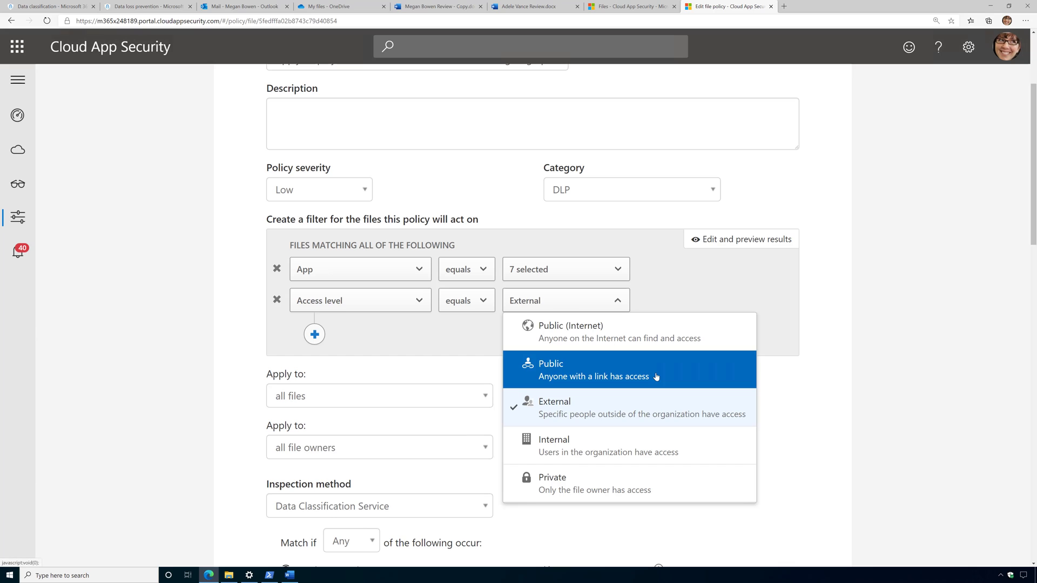
pyautogui.click(655, 377)
pyautogui.click(856, 369)
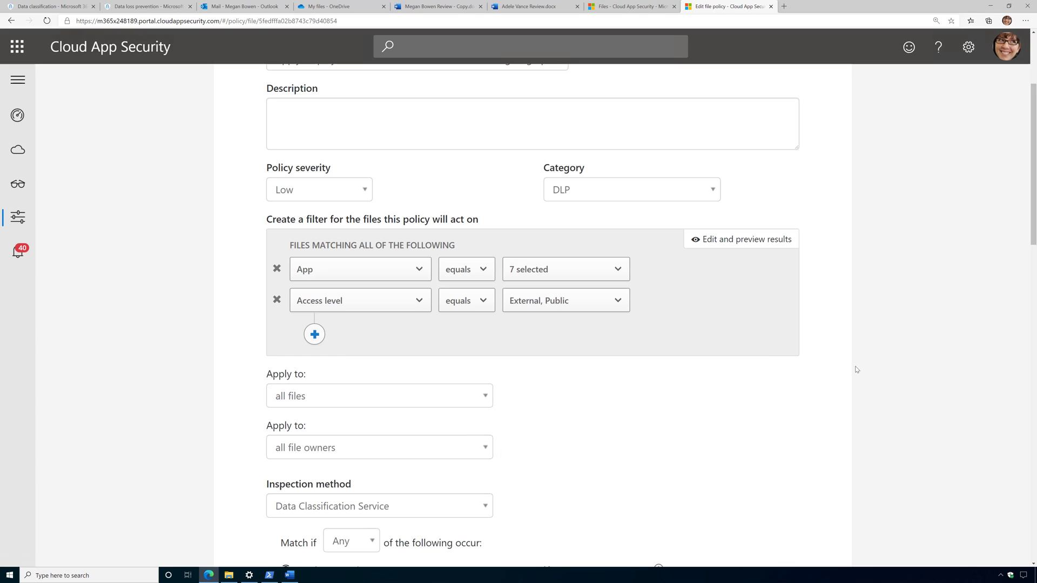
pyautogui.scroll(-1, 855, 367)
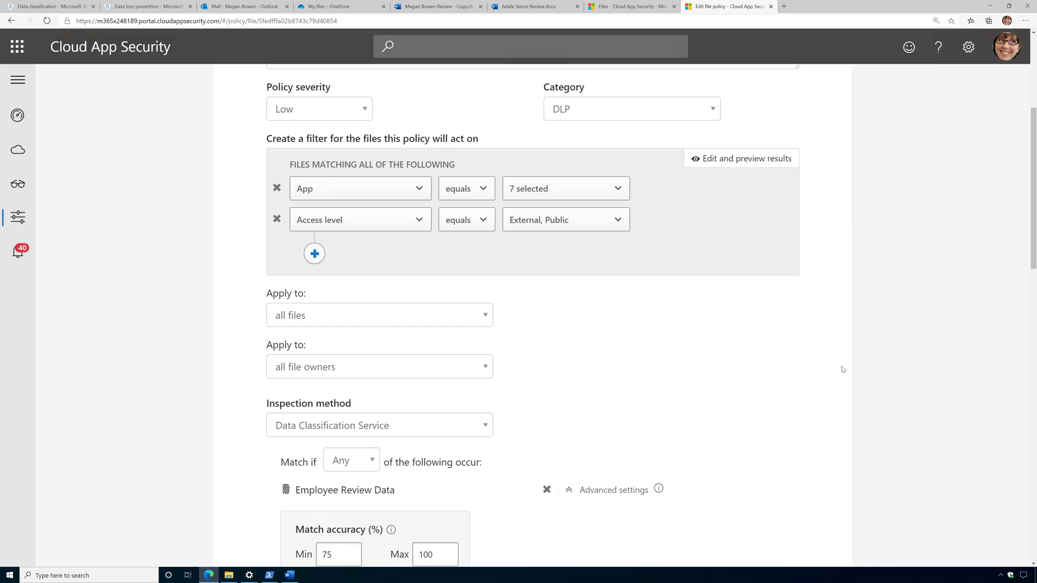
pyautogui.scroll(-1, 821, 364)
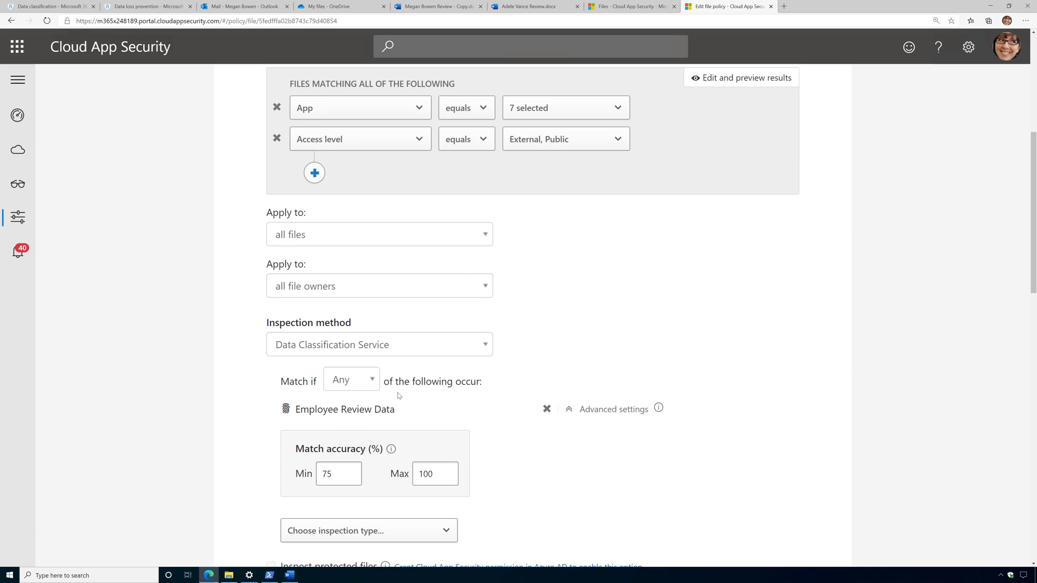
pyautogui.scroll(-9, 475, 416)
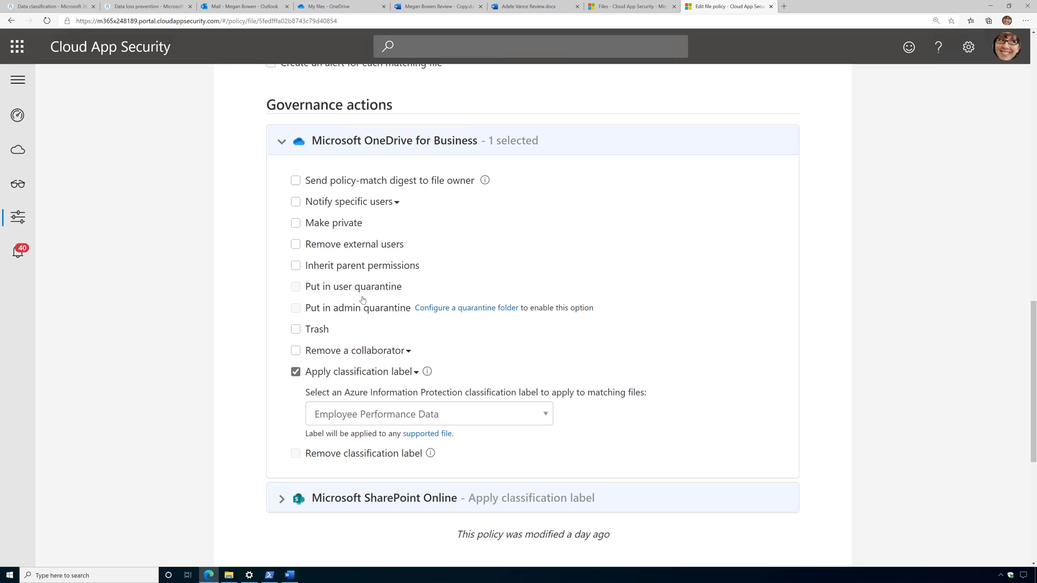
pyautogui.click(341, 223)
pyautogui.click(386, 250)
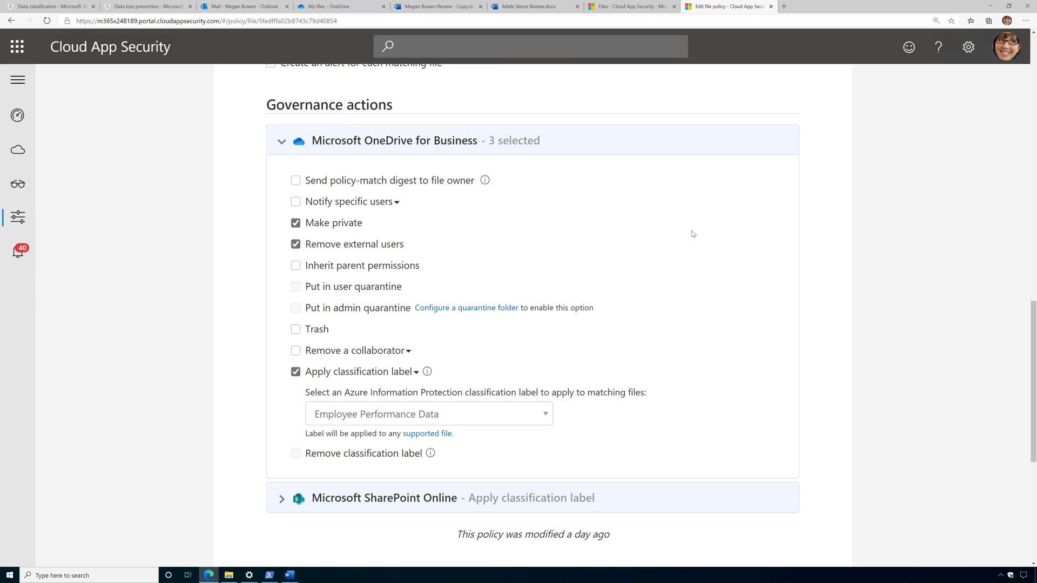
pyautogui.click(373, 251)
pyautogui.click(351, 224)
pyautogui.scroll(10, 834, 299)
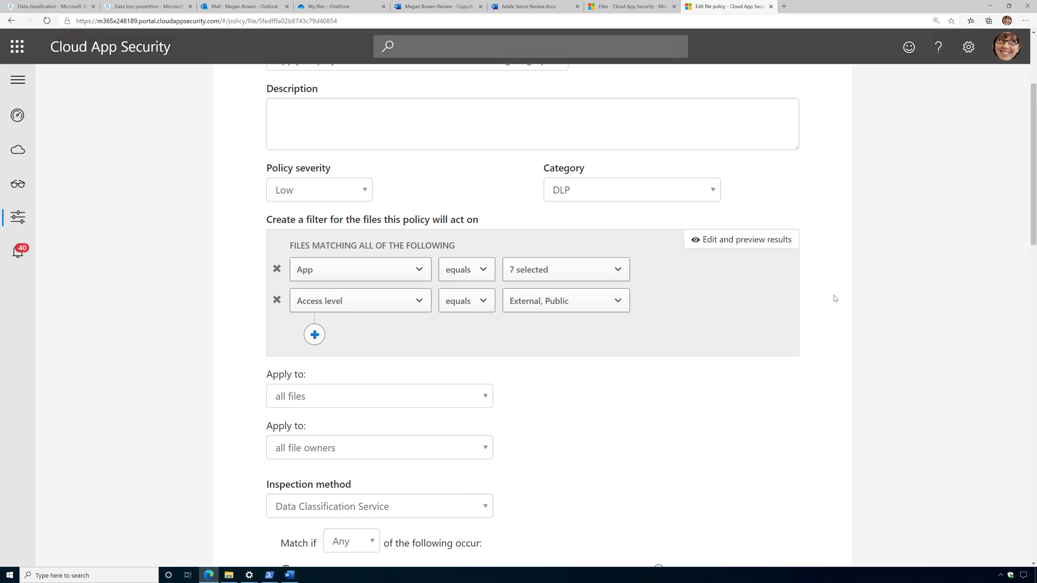
pyautogui.scroll(-3, 834, 298)
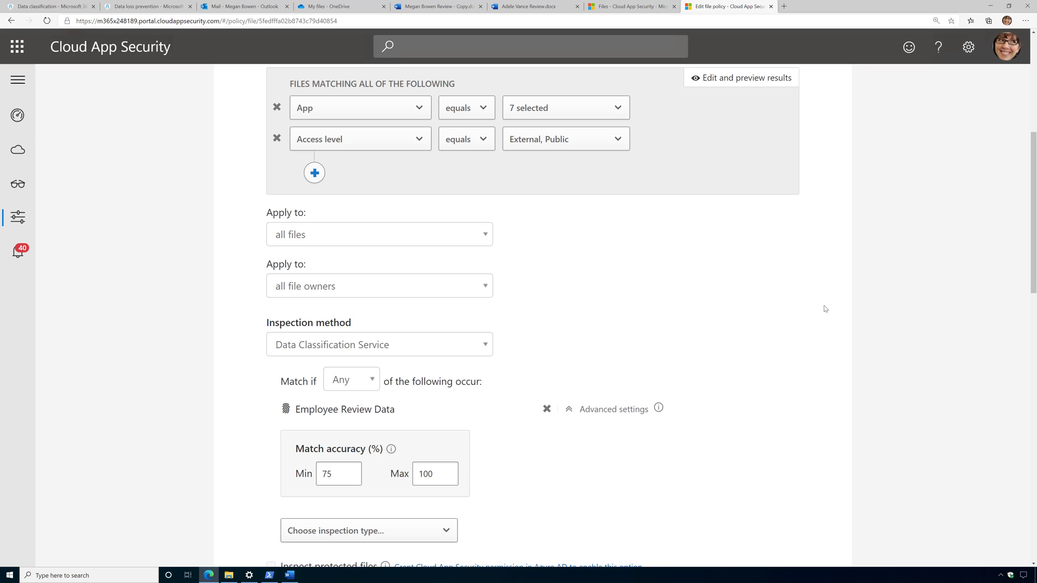
pyautogui.scroll(1, 490, 187)
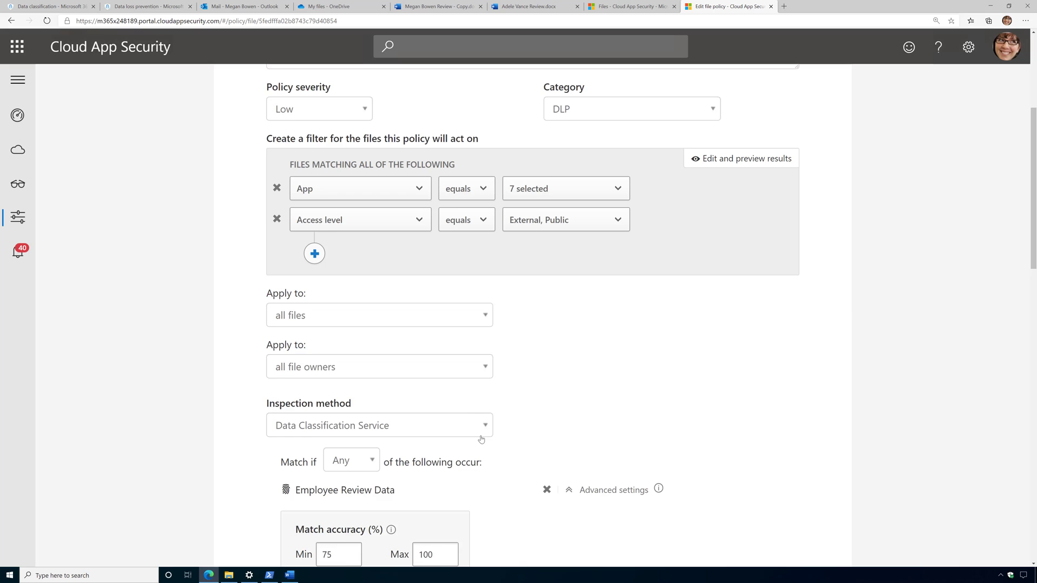
pyautogui.scroll(-1, 480, 441)
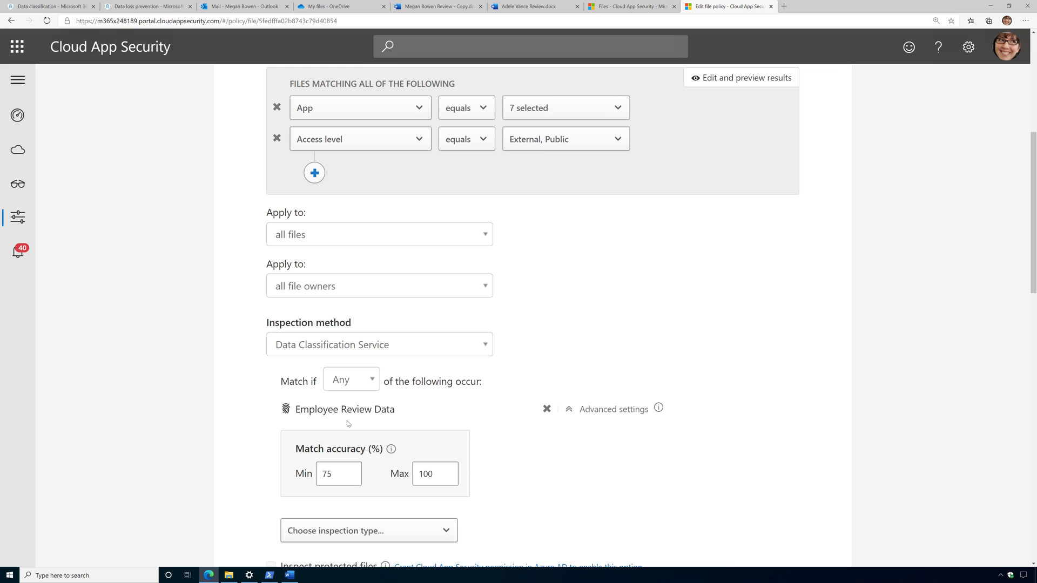
pyautogui.scroll(-4, 492, 430)
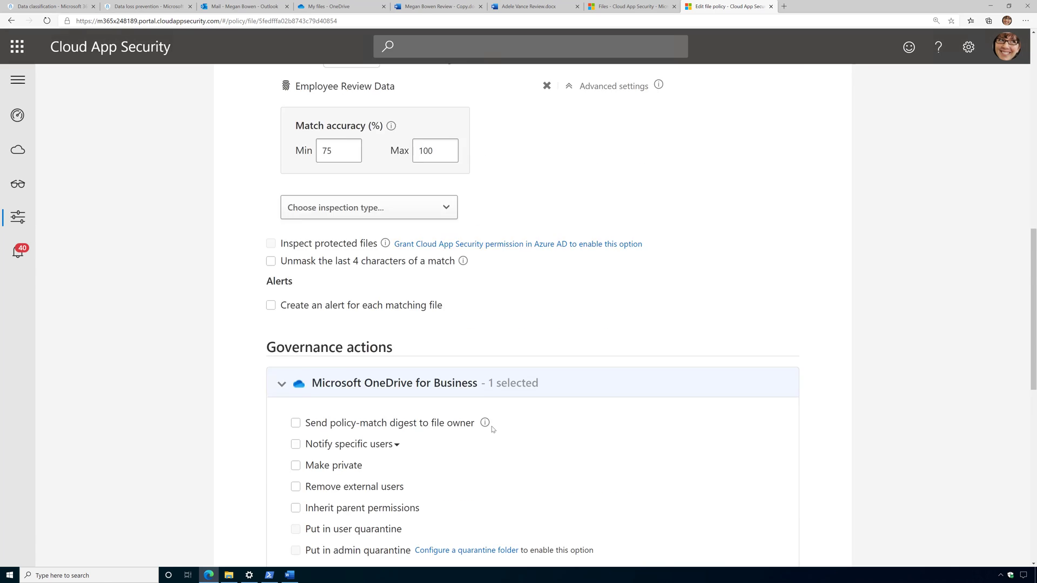
pyautogui.scroll(-3, 492, 430)
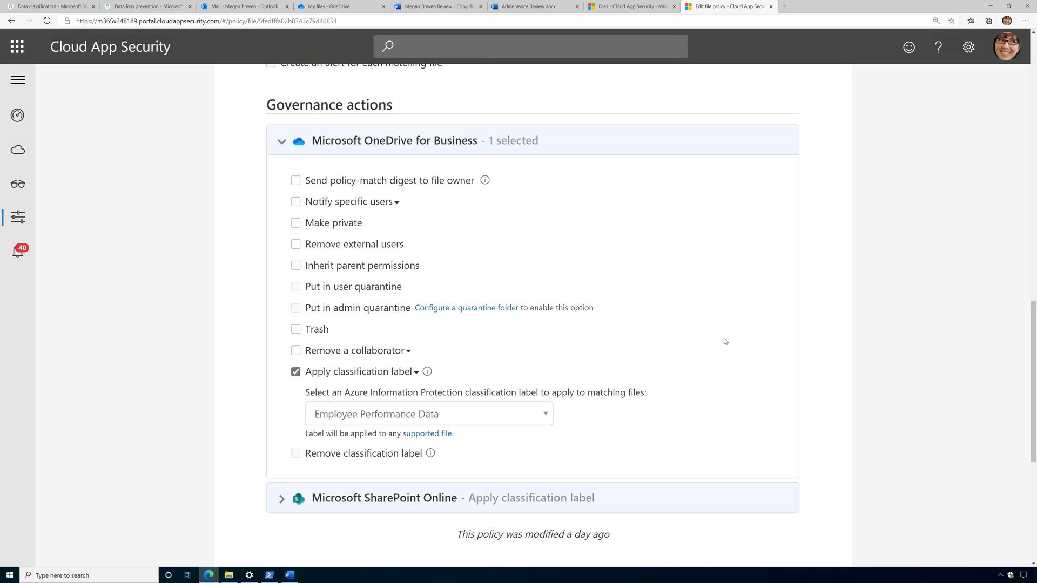